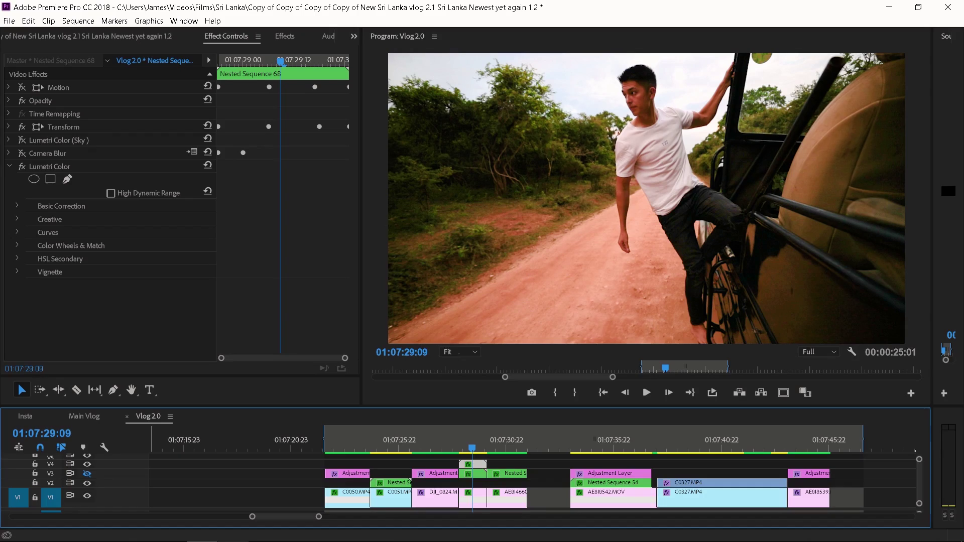
# Add another Lumetri Color effect with an ellipse mask to the nested clip and move the mask over the sky's upper-left corner
pyautogui.hotkey('shift', '7')
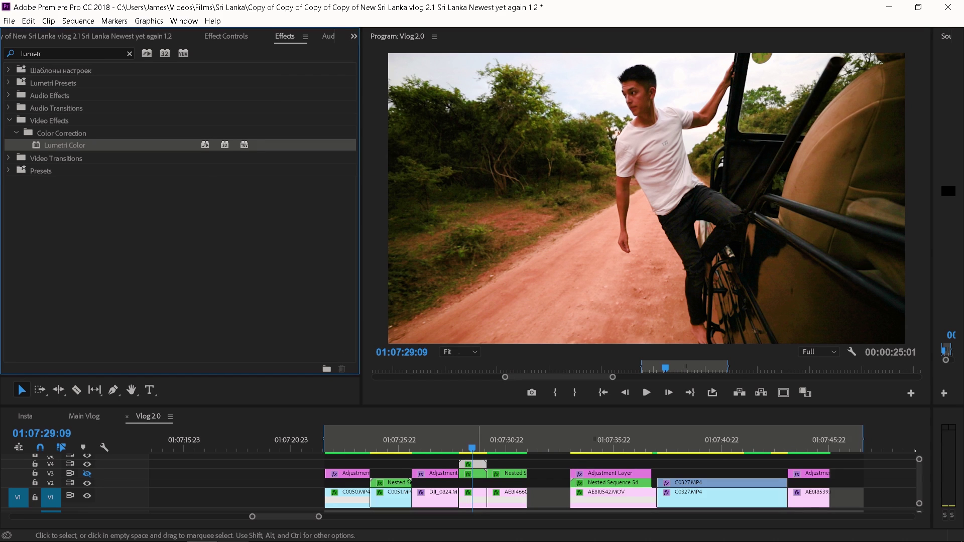
pyautogui.hotkey('shift', '5')
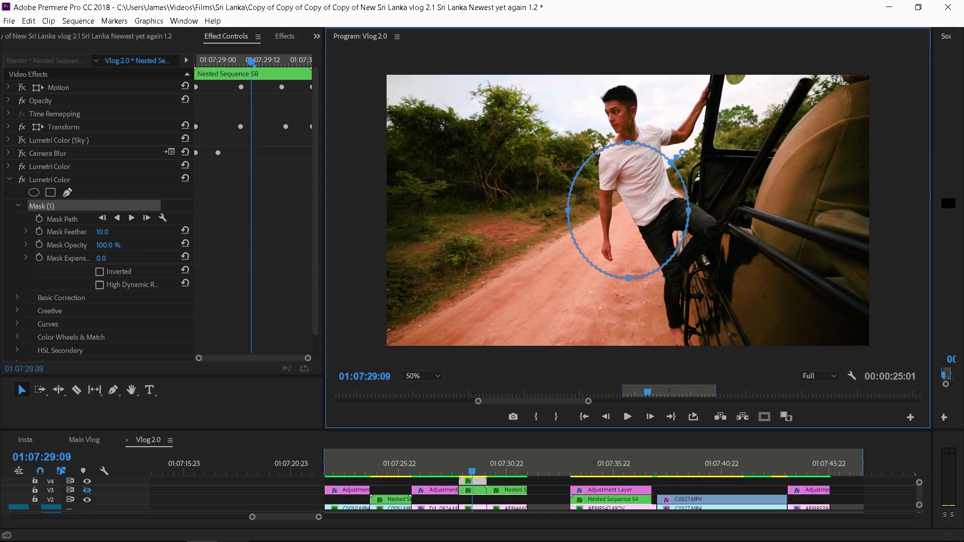
pyautogui.moveTo(661, 263); pyautogui.dragTo(441, 127)
pyautogui.moveTo(409, 74); pyautogui.dragTo(403, 70)
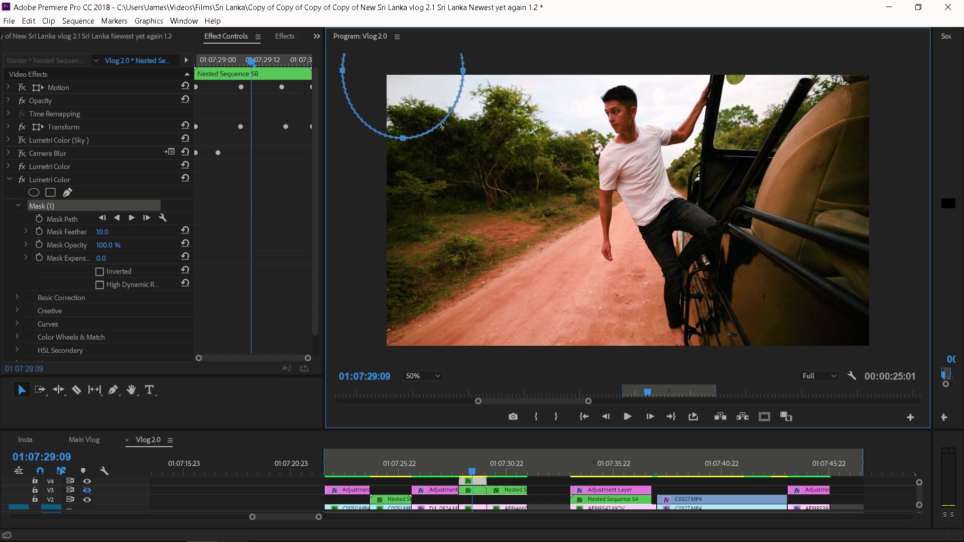
# Flatten the ellipse mask and stretch it across the full width of the sky, with the program view at 50%
pyautogui.moveTo(403, 138); pyautogui.dragTo(403, 115)
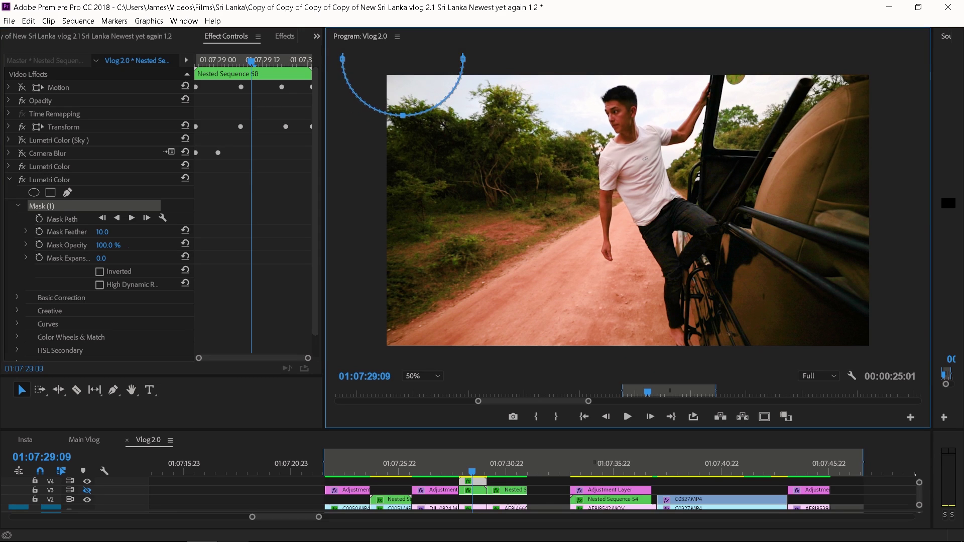
pyautogui.moveTo(463, 59); pyautogui.dragTo(907, 59)
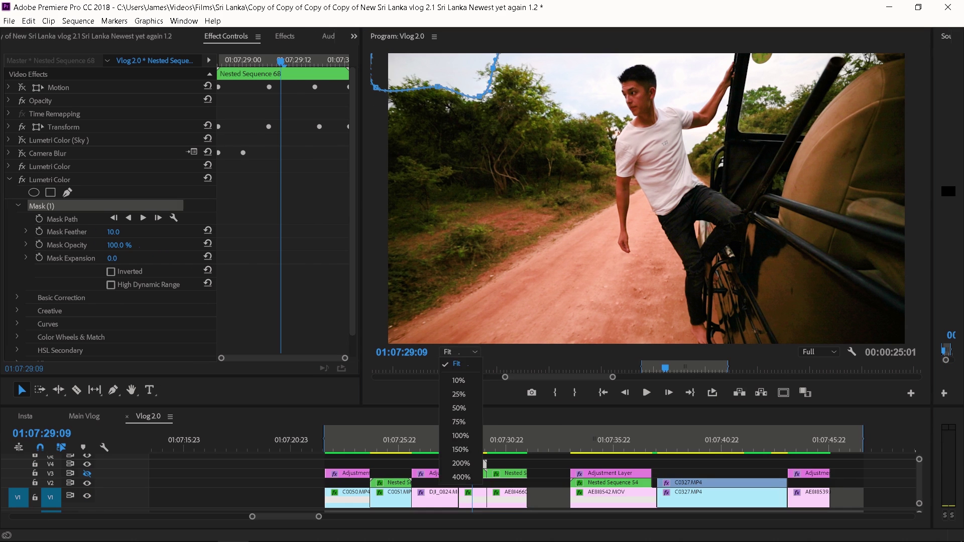
pyautogui.click(454, 372)
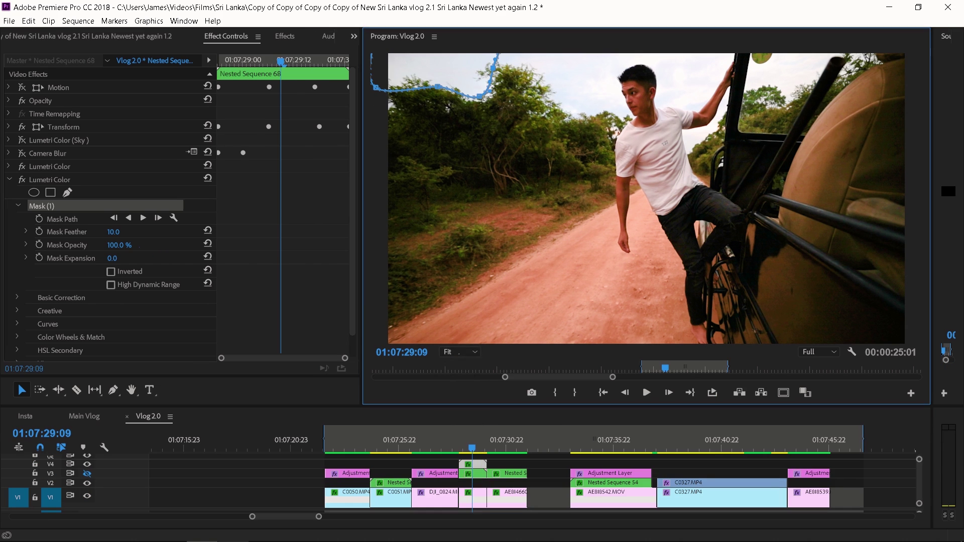
pyautogui.click(455, 351)
pyautogui.click(460, 415)
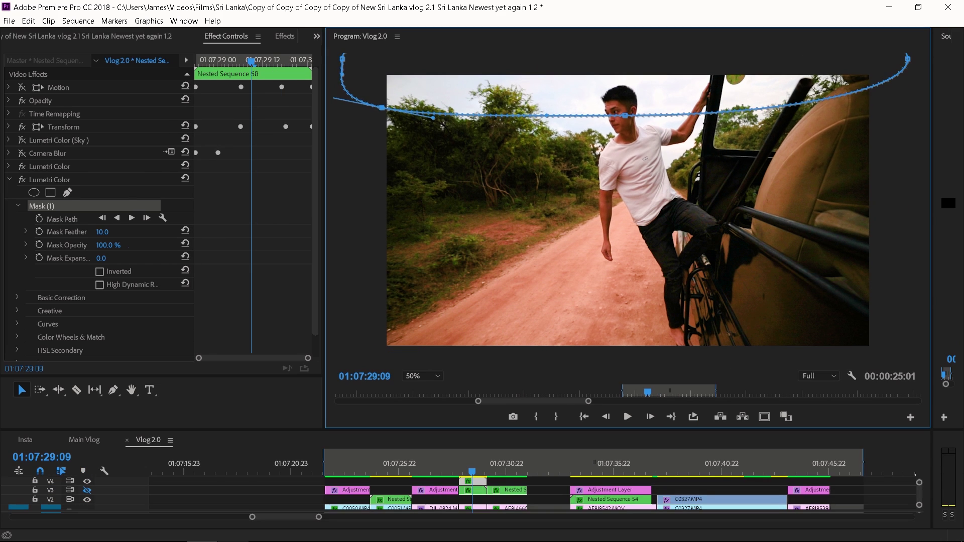
# Shape the mask's lower edge along the treeline, around the man's head and up over the vehicle
pyautogui.moveTo(521, 111); pyautogui.dragTo(562, 127)
pyautogui.moveTo(626, 115); pyautogui.dragTo(613, 84)
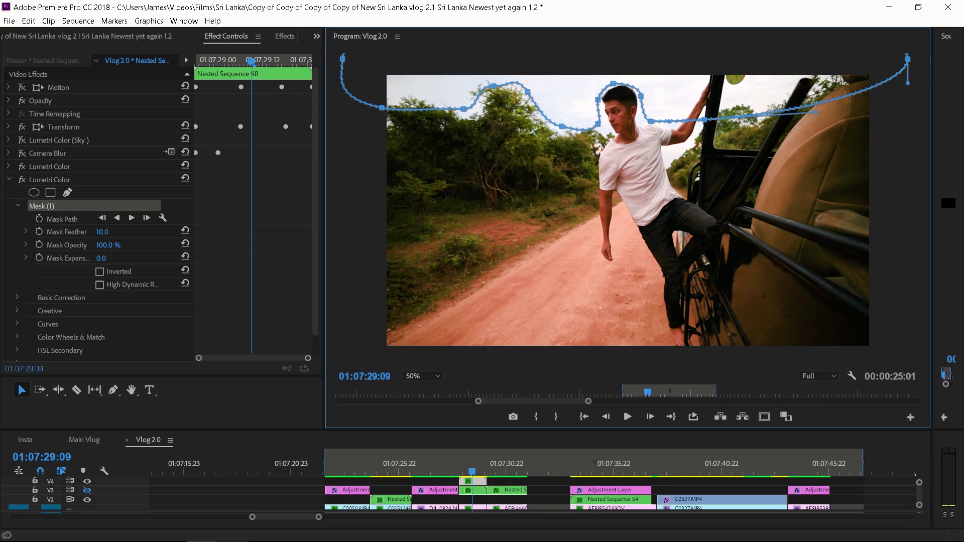
pyautogui.moveTo(768, 99); pyautogui.dragTo(767, 112)
pyautogui.moveTo(879, 86); pyautogui.dragTo(853, 74)
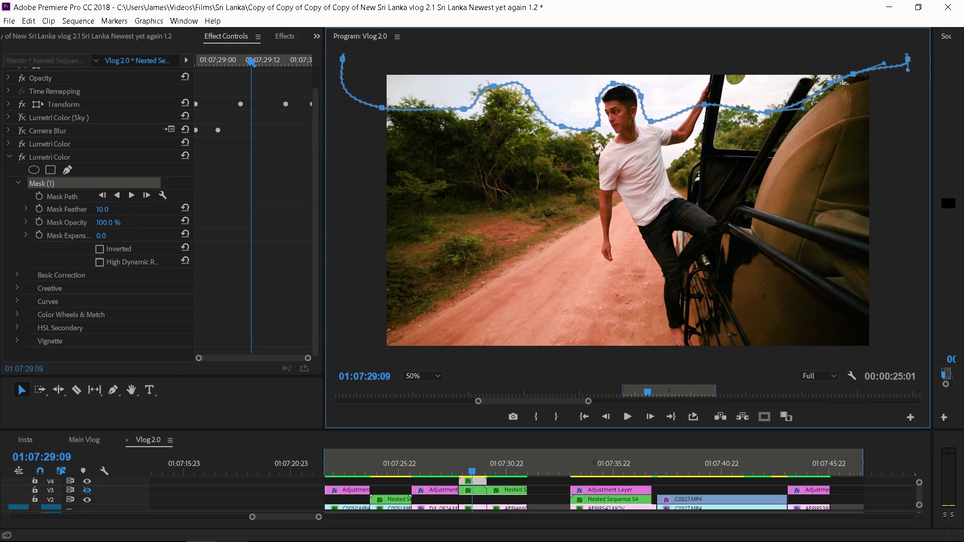
# Darken the masked sky with the white RGB curve by pulling down a midtone point and a highlight point
pyautogui.click(17, 301)
pyautogui.scroll(-4, 100, 216)
pyautogui.scroll(-3, 101, 226)
pyautogui.moveTo(77, 243); pyautogui.dragTo(102, 263)
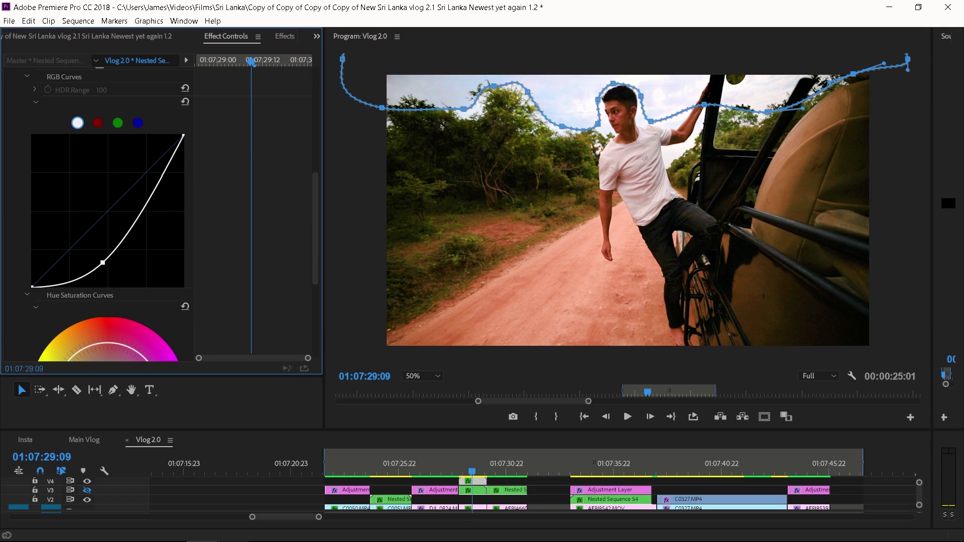
pyautogui.moveTo(152, 193); pyautogui.dragTo(162, 207)
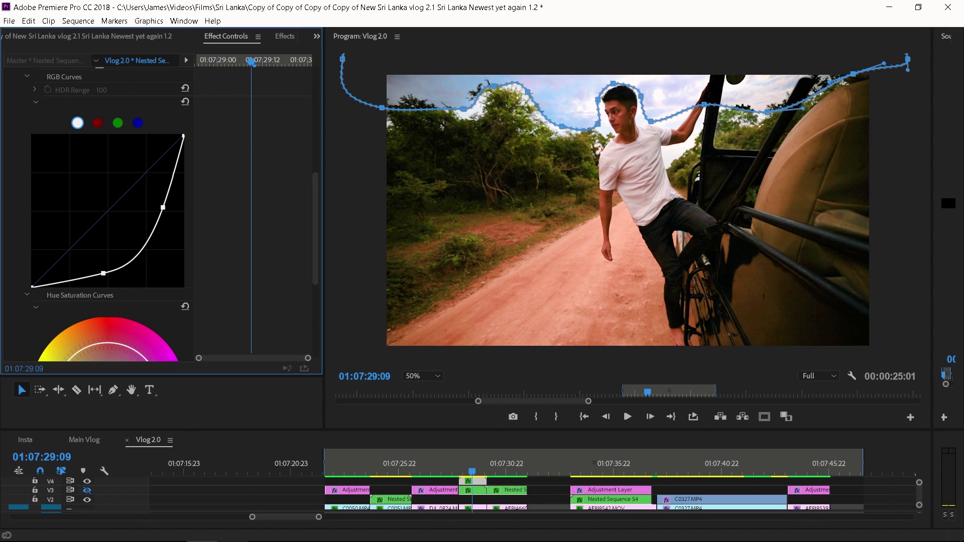
# Set the sky mask's feather to 147
pyautogui.scroll(-1, 171, 214)
pyautogui.scroll(10, 157, 214)
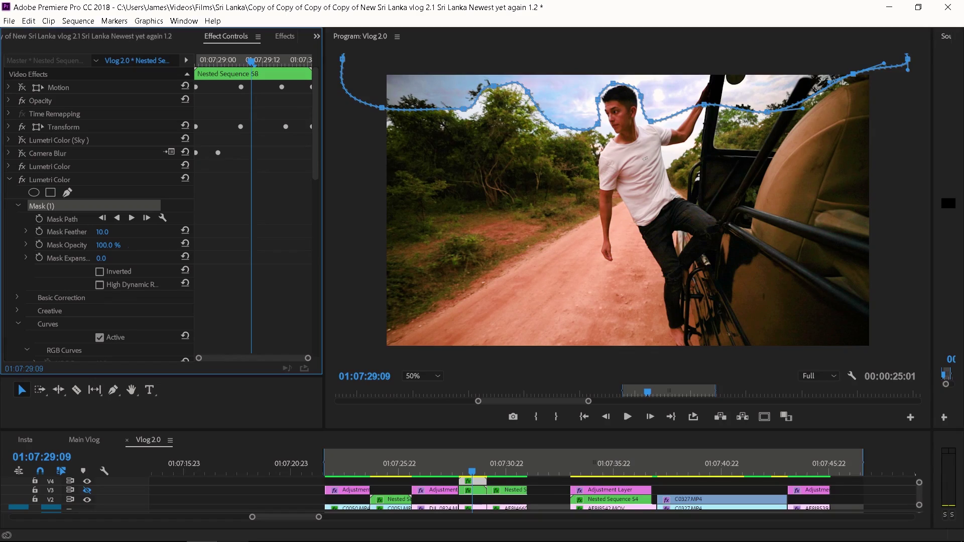
pyautogui.moveTo(102, 232); pyautogui.dragTo(128, 232)
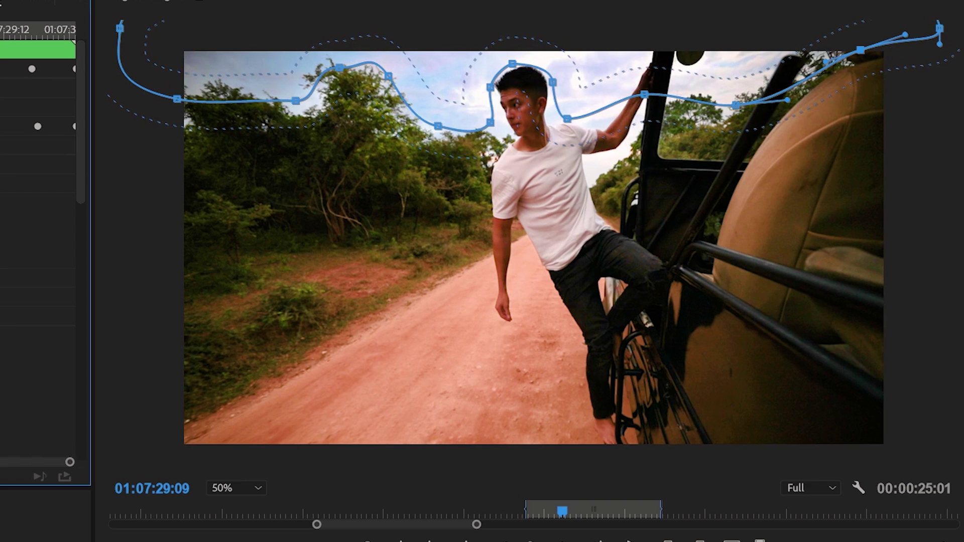
# Refine the mask points at the sky's left edge, over the tall tree and beside the man's head
pyautogui.moveTo(176, 99); pyautogui.dragTo(155, 89)
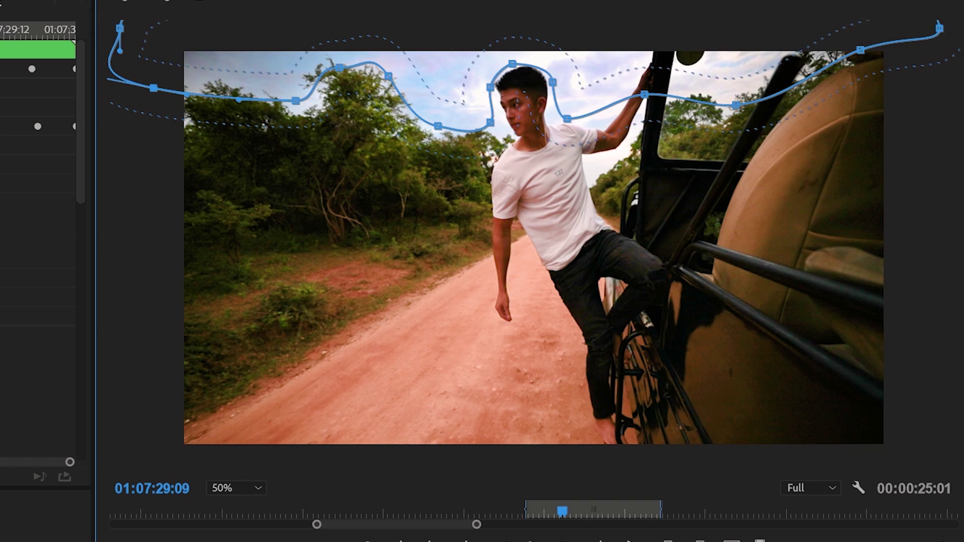
pyautogui.moveTo(339, 67); pyautogui.dragTo(331, 71)
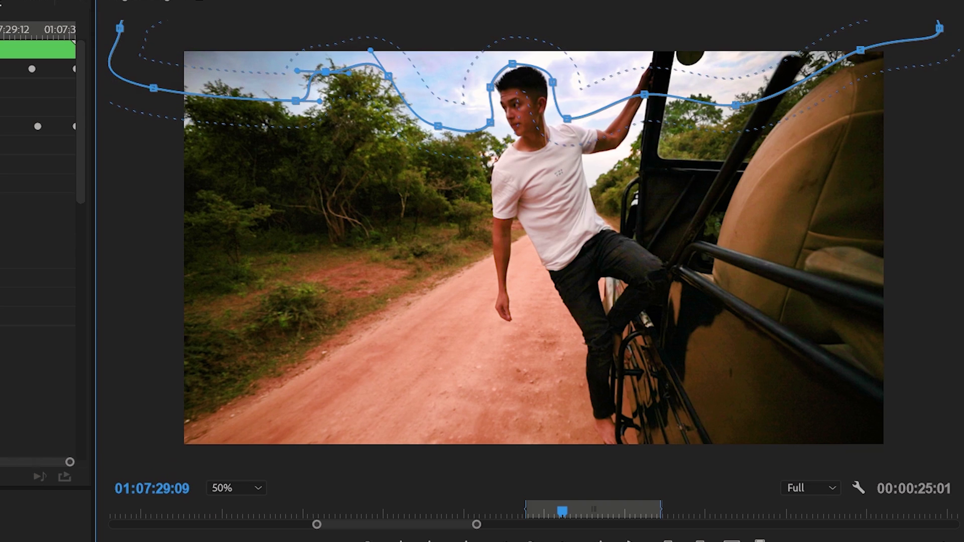
pyautogui.moveTo(388, 77); pyautogui.dragTo(380, 79)
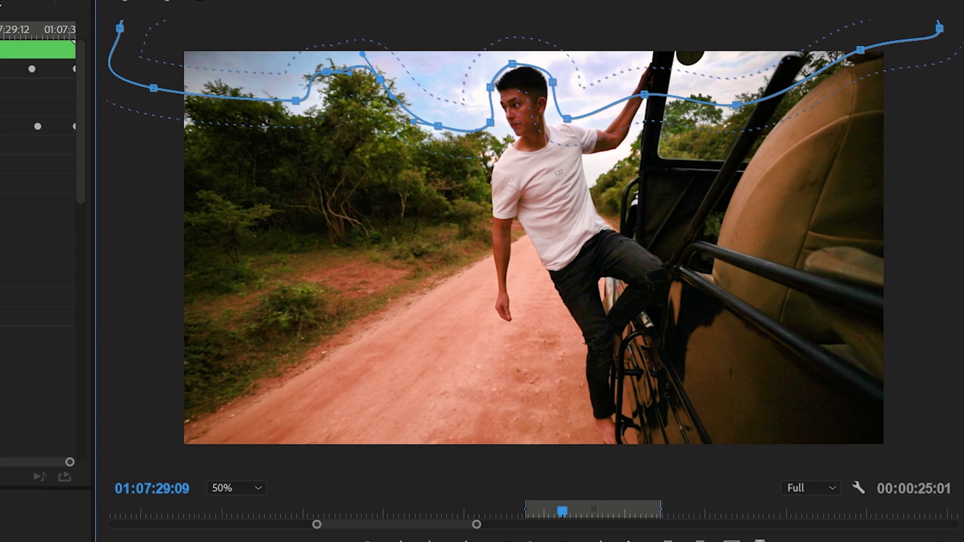
pyautogui.moveTo(490, 86); pyautogui.dragTo(473, 87)
pyautogui.moveTo(490, 122); pyautogui.dragTo(474, 124)
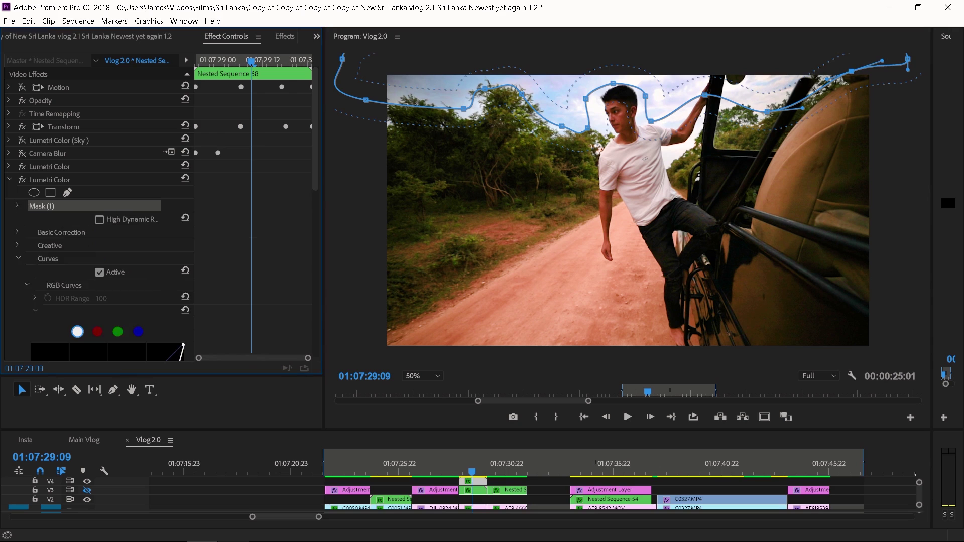
# Raise the masked sky's Basic Correction saturation to 245 and deselect the clip to view the grade
pyautogui.click(19, 258)
pyautogui.click(17, 232)
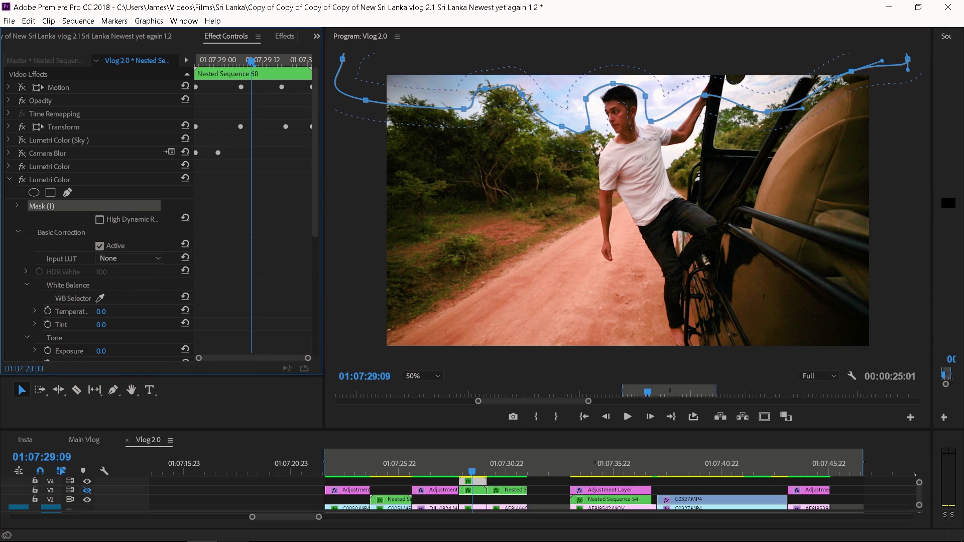
pyautogui.scroll(-5, 160, 216)
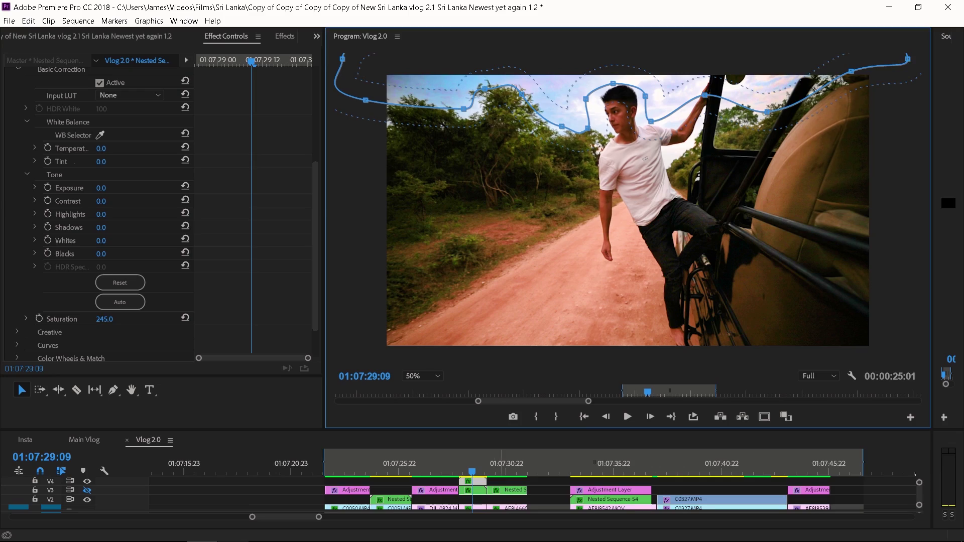
pyautogui.click(499, 481)
pyautogui.click(478, 481)
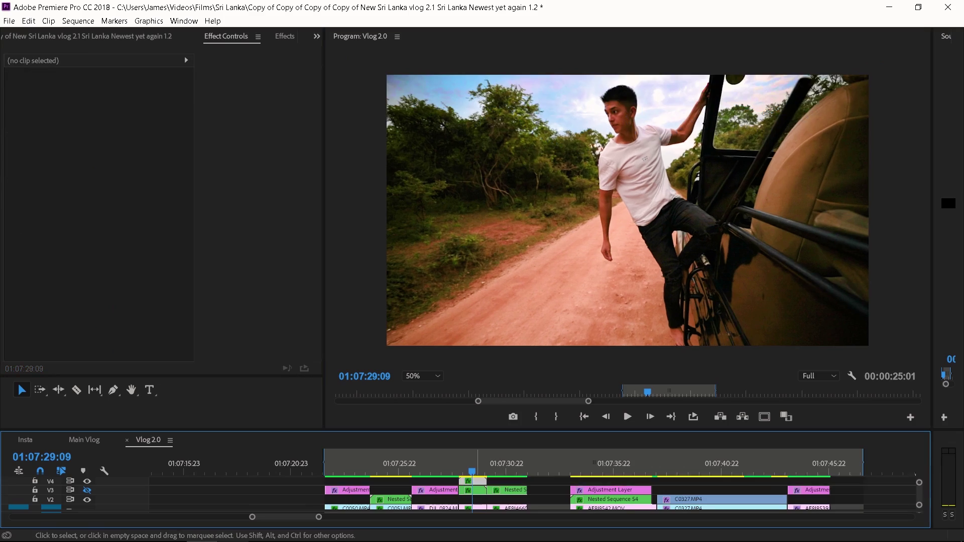
# Turn on Mask Path animation at 01:07:29:06 to set the first keyframe, keeping the mask selected
pyautogui.moveTo(251, 61)
pyautogui.mouseDown()
pyautogui.moveTo(222, 61)
pyautogui.moveTo(248, 62)
pyautogui.mouseUp()
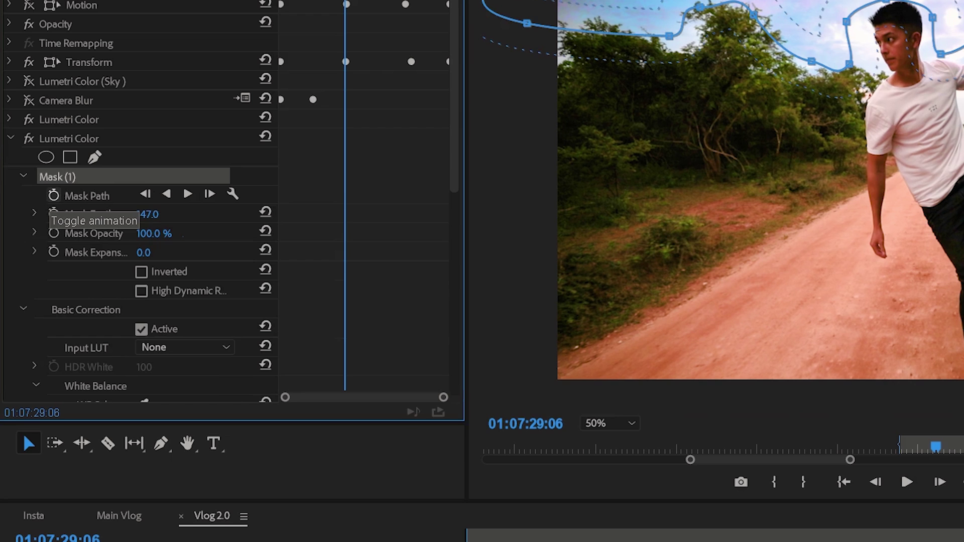
pyautogui.click(54, 196)
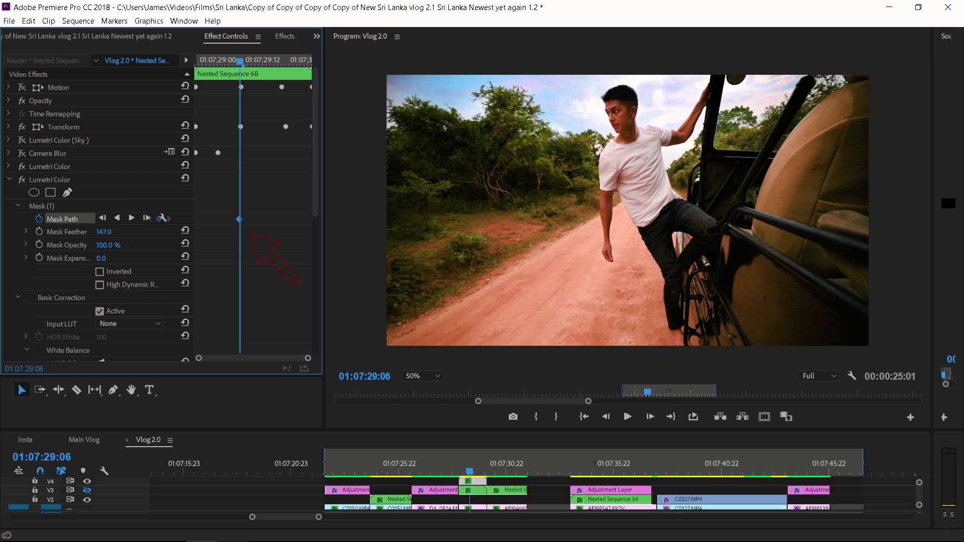
pyautogui.click(93, 205)
# At the clip's start, 01:07:28:18, reshape the mask to follow the lower treeline and the man's raised head
pyautogui.moveTo(240, 60); pyautogui.dragTo(196, 61)
pyautogui.moveTo(485, 89); pyautogui.dragTo(485, 123)
pyautogui.moveTo(366, 100); pyautogui.dragTo(370, 121)
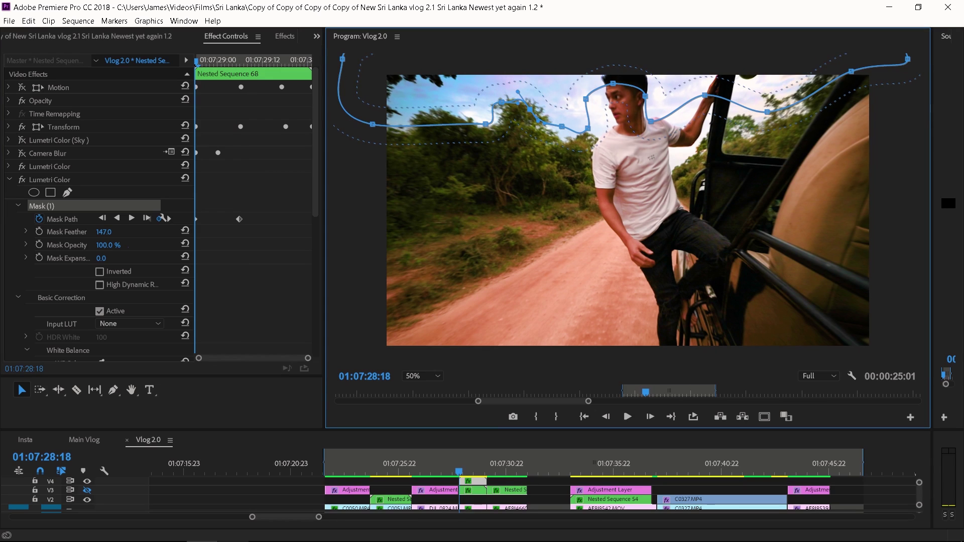
pyautogui.moveTo(613, 83); pyautogui.dragTo(608, 53)
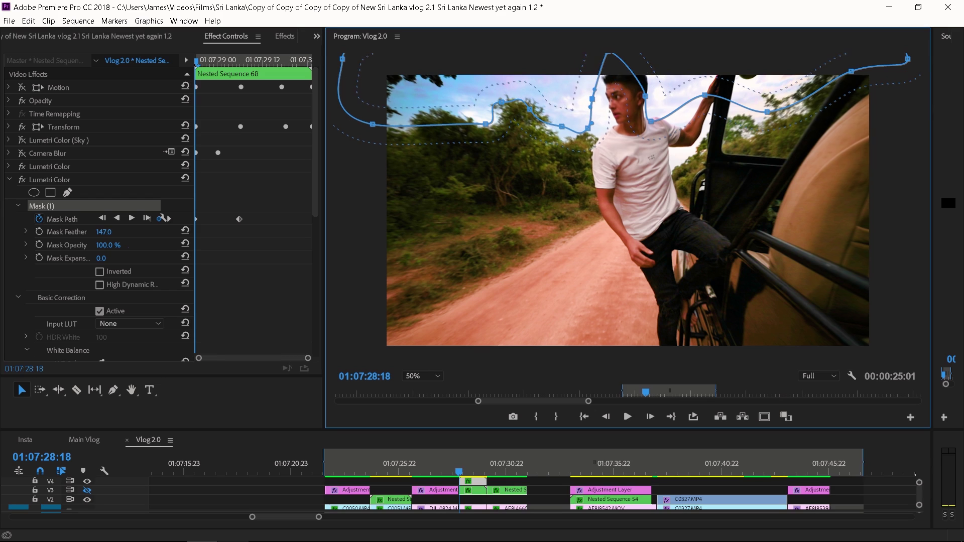
pyautogui.moveTo(594, 105); pyautogui.dragTo(591, 104)
# Step frame by frame between the first two Mask Path keyframes to check how the mask tracks the treeline and head
pyautogui.moveTo(196, 62); pyautogui.dragTo(232, 62)
pyautogui.press('Left')
pyautogui.press('Left')
pyautogui.press('Left')
pyautogui.press('Left')
pyautogui.press('Left')
pyautogui.press('Left')
pyautogui.press('Left')
pyautogui.press('Left')
pyautogui.press('Left')
pyautogui.press('Left')
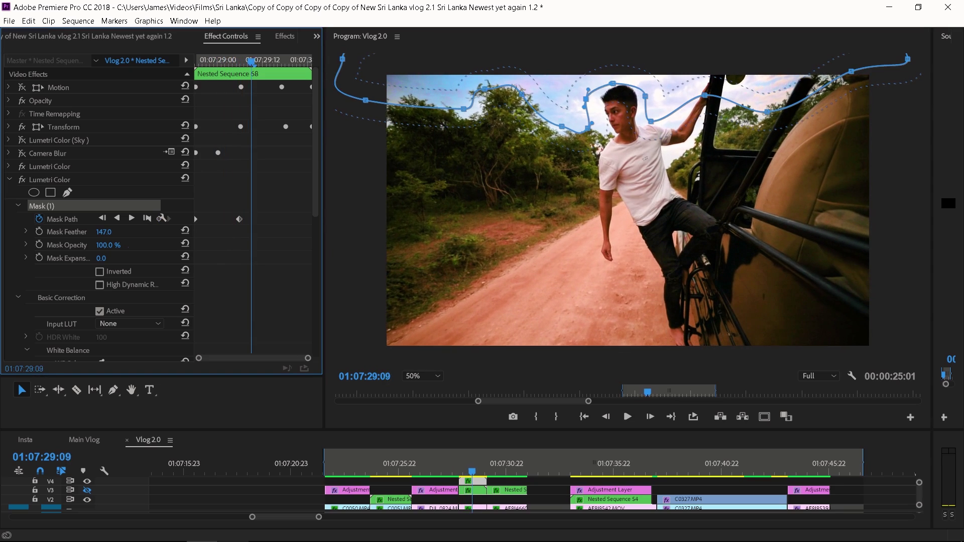
pyautogui.moveTo(197, 62)
pyautogui.mouseDown()
pyautogui.moveTo(221, 63)
pyautogui.moveTo(200, 62)
pyautogui.mouseUp()
pyautogui.press('Right')
pyautogui.press('Right')
pyautogui.press('Right')
pyautogui.press('Right')
pyautogui.press('Right')
pyautogui.press('Right')
pyautogui.press('Right')
pyautogui.press('Right')
pyautogui.press('Right')
pyautogui.press('Right')
pyautogui.press('Right')
pyautogui.press('Right')
pyautogui.press('Right')
pyautogui.press('Right')
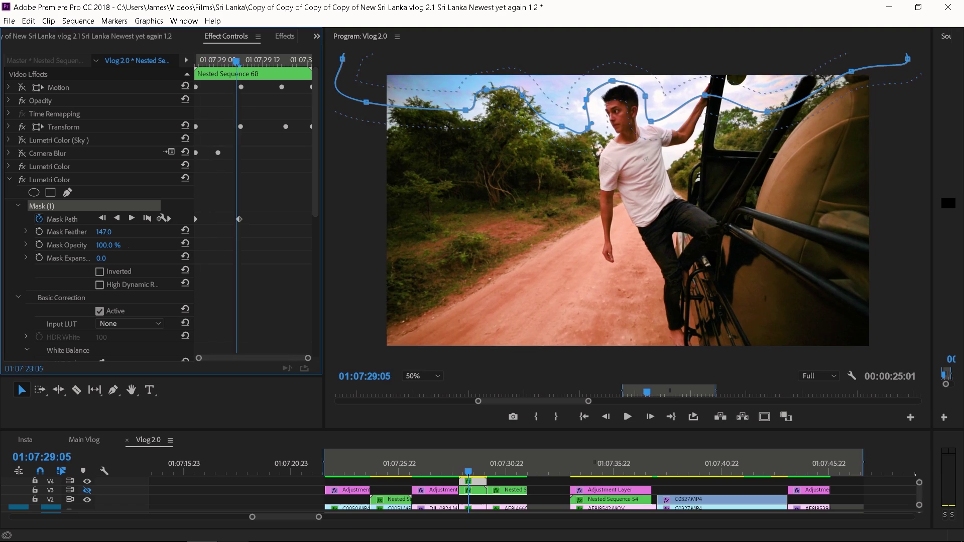
# At the clip's end, 01:07:30:00, reshape the mask around the man's head and the treeline for another Mask Path keyframe
pyautogui.press('Right')
pyautogui.press('Right')
pyautogui.press('Right')
pyautogui.press('Right')
pyautogui.press('Right')
pyautogui.press('Right')
pyautogui.press('Right')
pyautogui.press('Right')
pyautogui.press('Right')
pyautogui.press('Right')
pyautogui.press('Right')
pyautogui.press('Right')
pyautogui.press('Right')
pyautogui.press('Right')
pyautogui.press('Right')
pyautogui.press('Right')
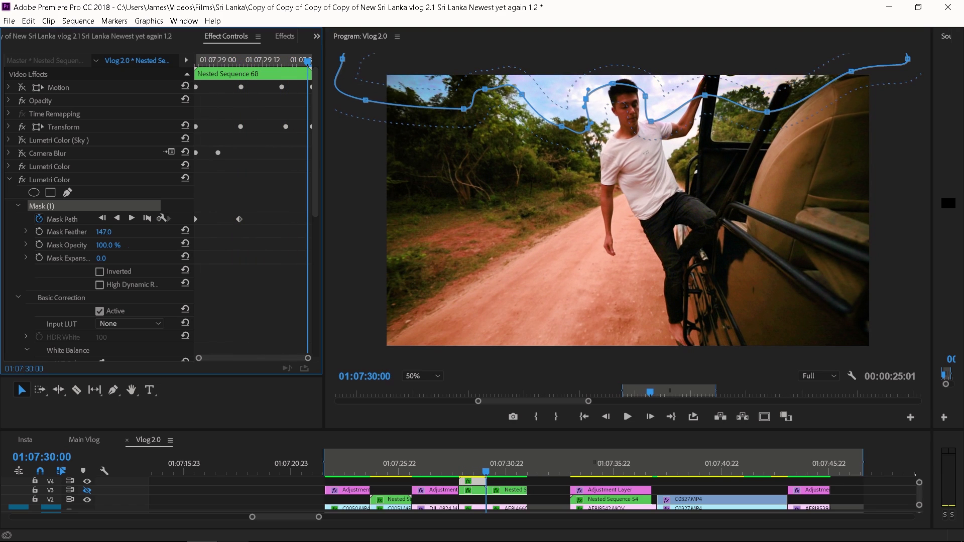
pyautogui.moveTo(613, 83); pyautogui.dragTo(620, 77)
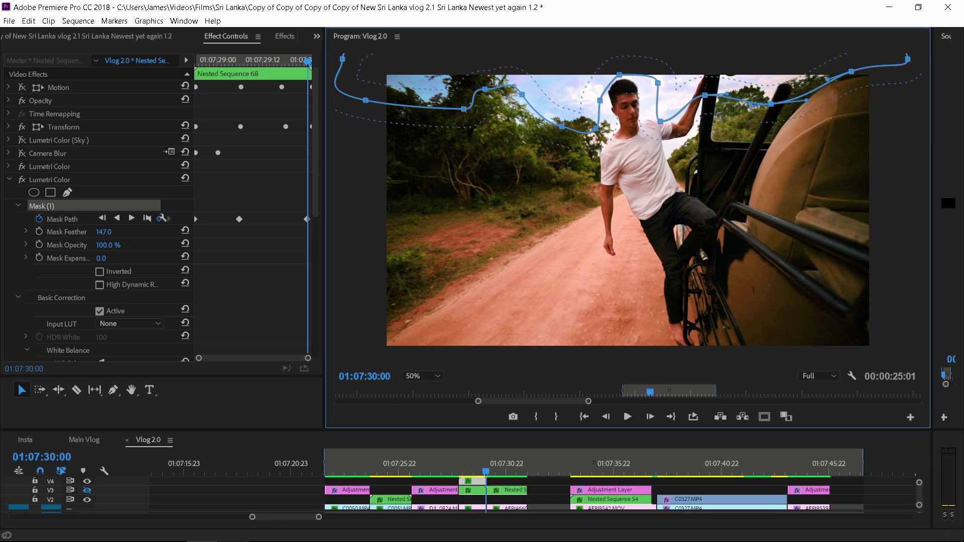
pyautogui.moveTo(484, 89); pyautogui.dragTo(466, 65)
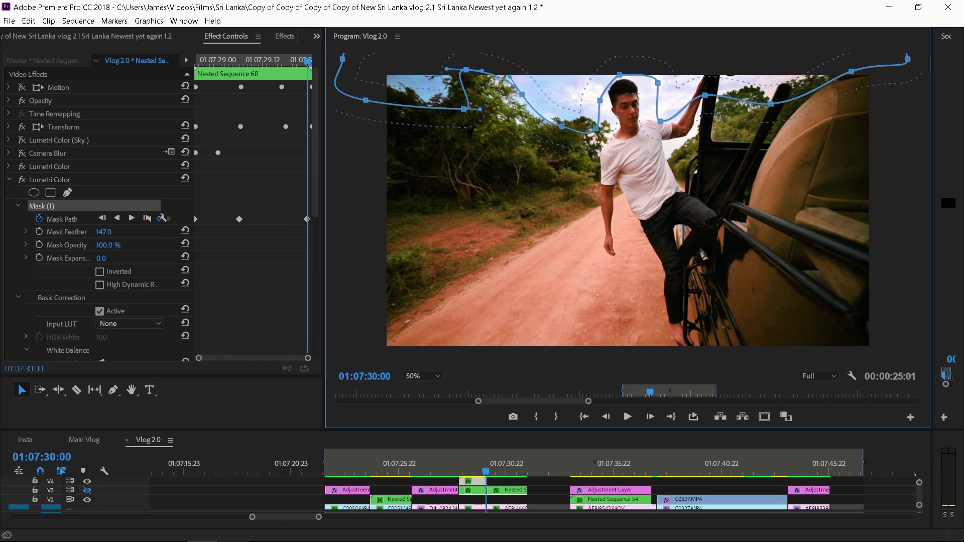
pyautogui.moveTo(464, 109); pyautogui.dragTo(450, 108)
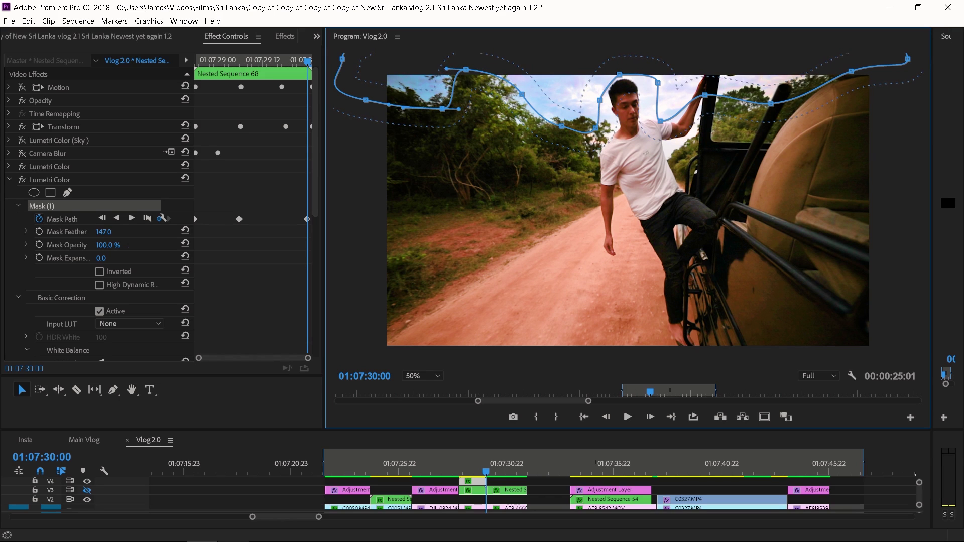
pyautogui.moveTo(390, 101); pyautogui.dragTo(390, 94)
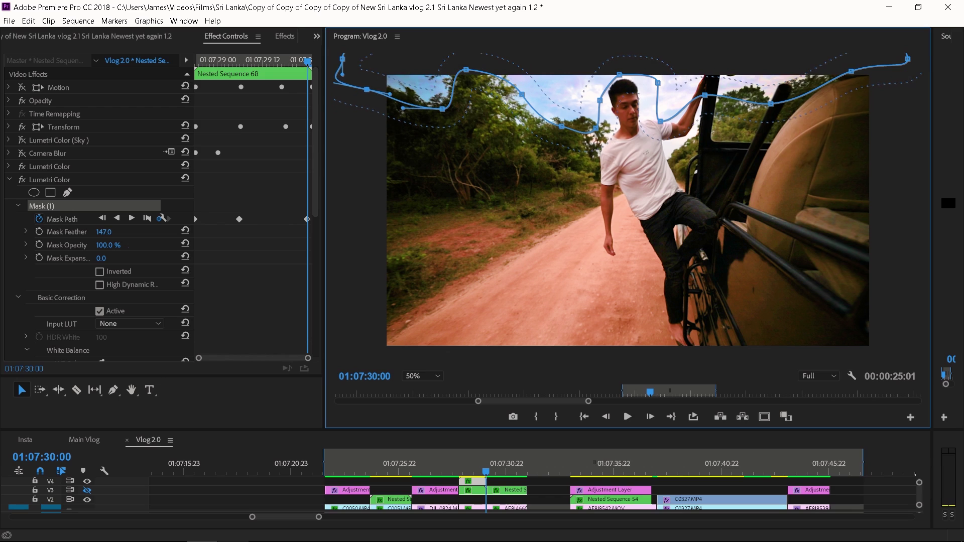
pyautogui.moveTo(521, 94); pyautogui.dragTo(511, 95)
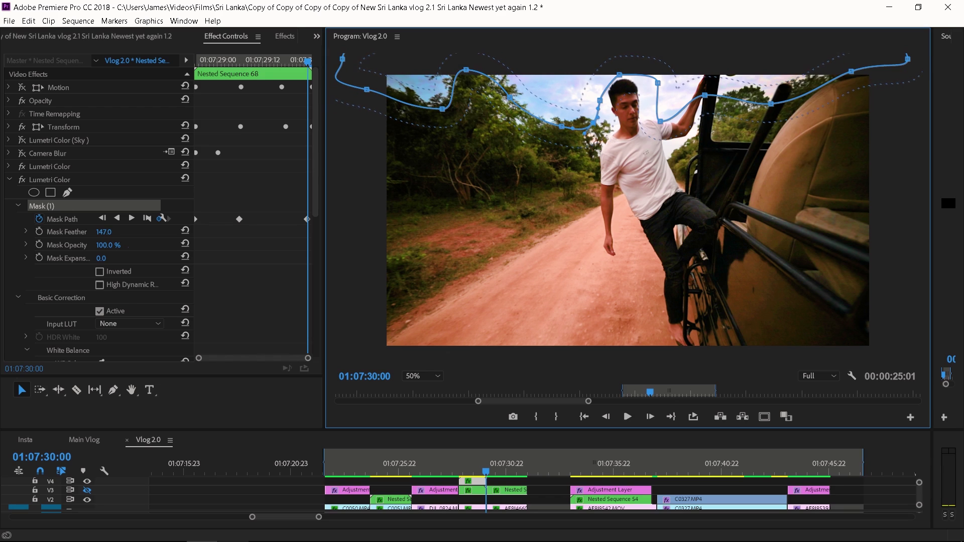
# Play the clip back from its start to review the animated sky mask
pyautogui.moveTo(307, 62); pyautogui.dragTo(196, 64)
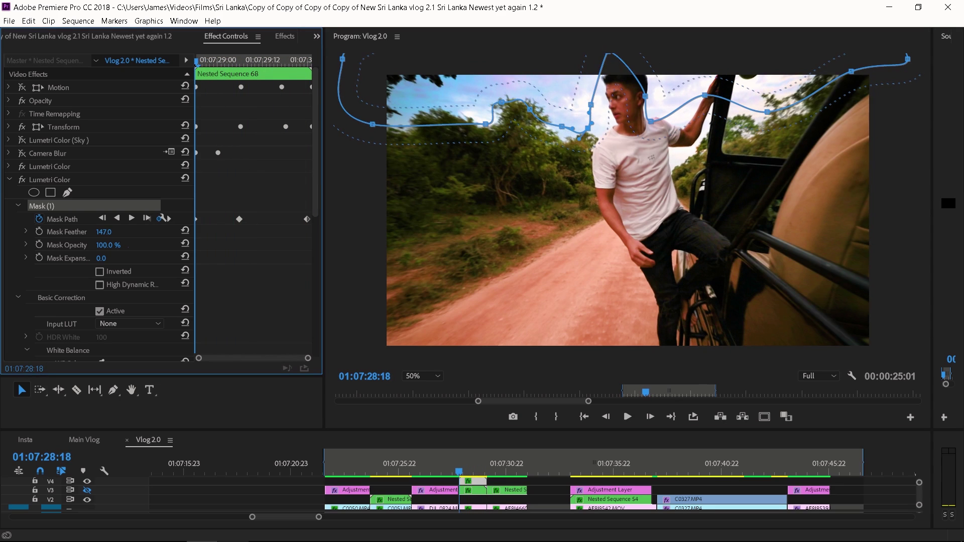
pyautogui.press('space')
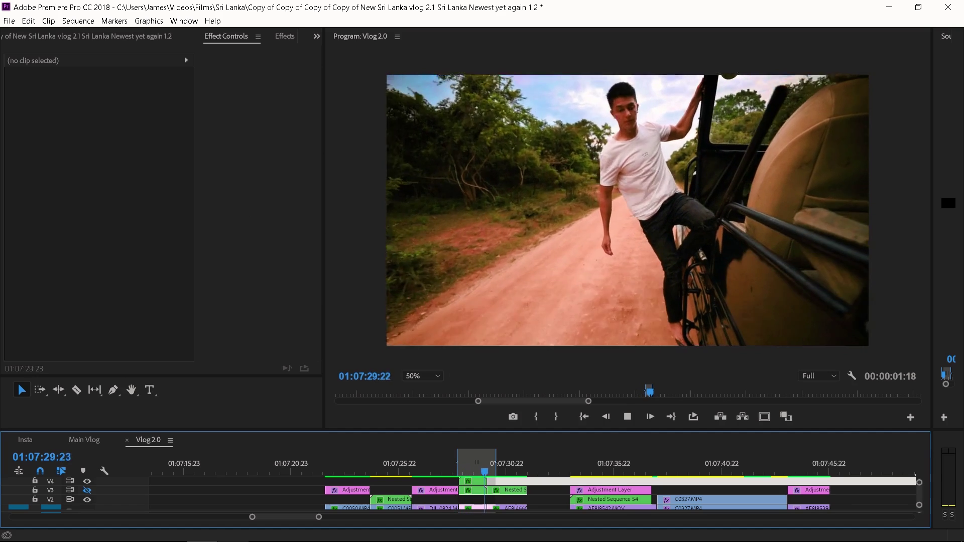
pyautogui.press('space')
pyautogui.moveTo(490, 471); pyautogui.dragTo(460, 470)
pyautogui.press('space')
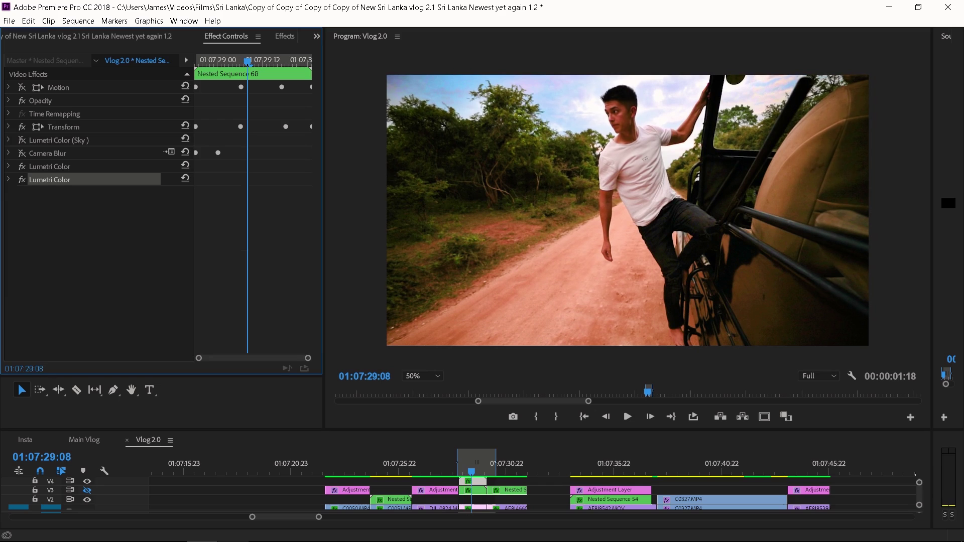
# Switch the last Lumetri Color effect off and on repeatedly to compare the sky with and without the masked grade
pyautogui.click(21, 179)
pyautogui.click(21, 179)
pyautogui.click(21, 179)
pyautogui.click(22, 180)
pyautogui.click(21, 179)
pyautogui.click(22, 179)
pyautogui.click(21, 179)
pyautogui.click(22, 179)
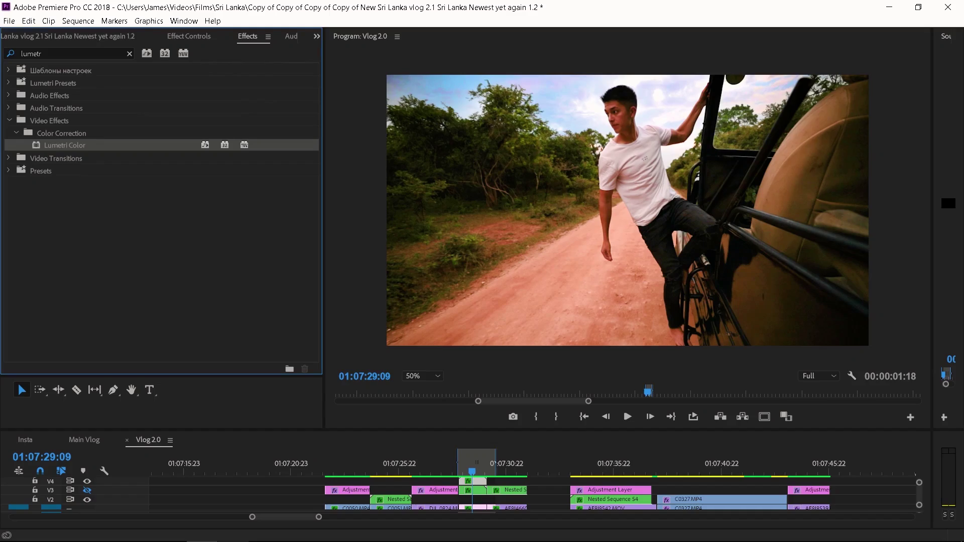
# Find the Camera Blur effect by searching for BLUR and apply it to the selected nested clip on V4
pyautogui.click(31, 54)
pyautogui.write('BLUR')
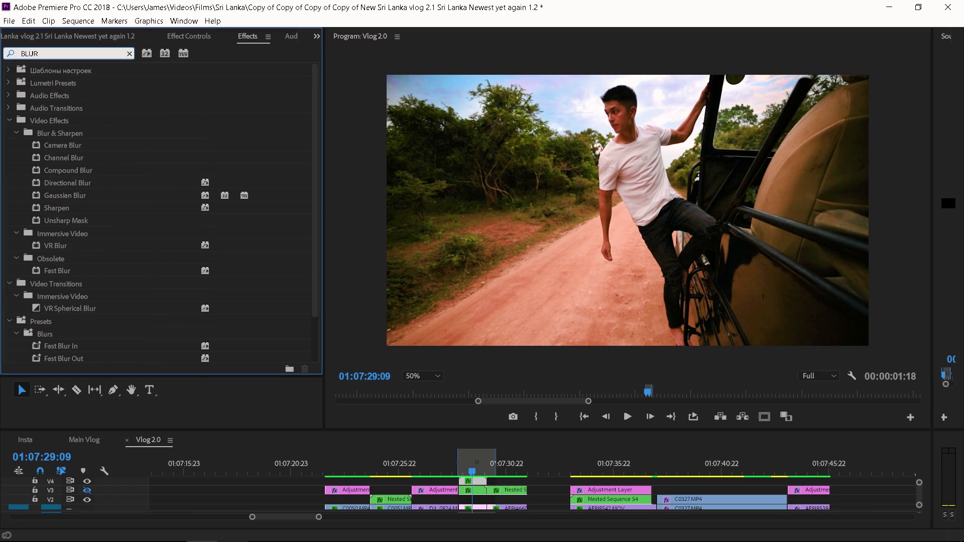
pyautogui.click(62, 145)
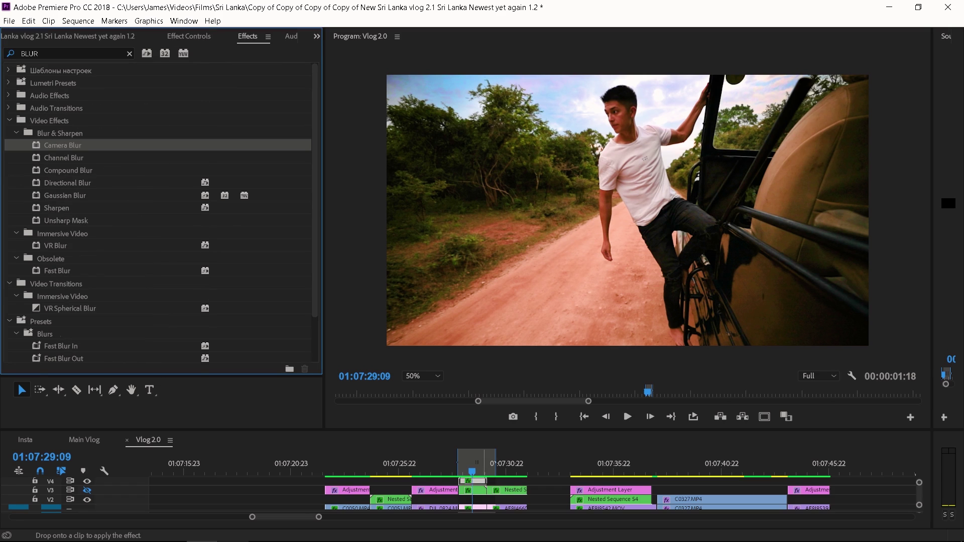
pyautogui.moveTo(479, 481); pyautogui.dragTo(479, 481)
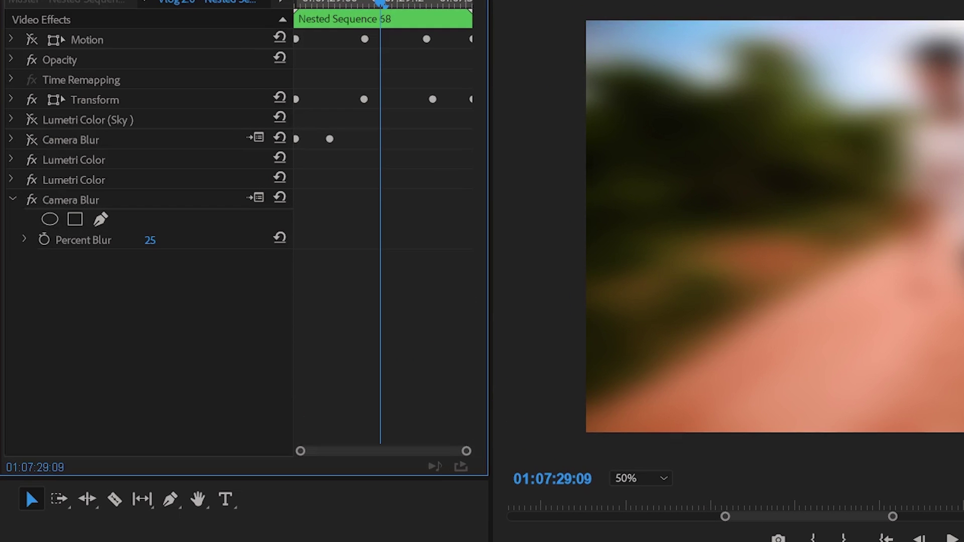
# Add an ellipse mask to the new Camera Blur and reposition it over the sky above the trees, adjusting its lower edge
pyautogui.click(33, 206)
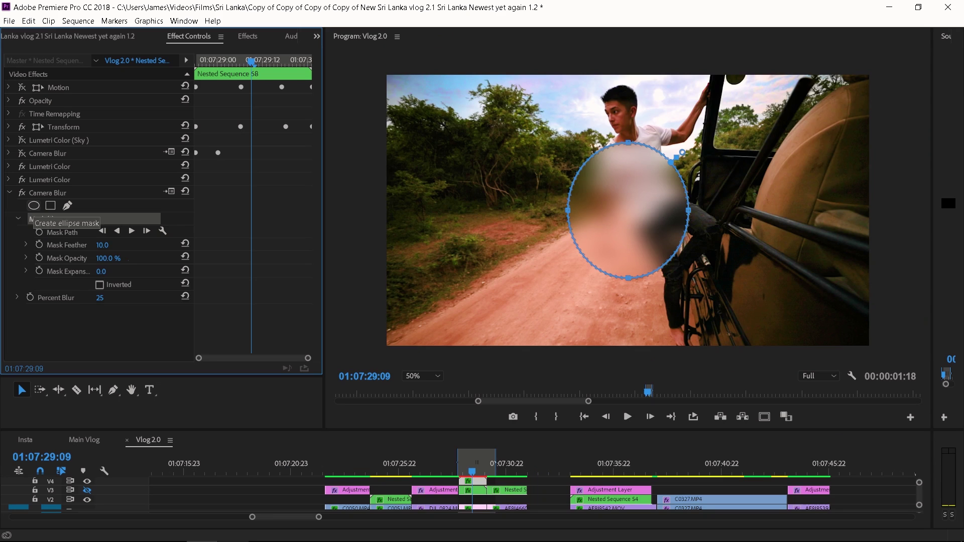
pyautogui.click(628, 211)
pyautogui.moveTo(628, 211); pyautogui.dragTo(424, 40)
pyautogui.moveTo(459, 95); pyautogui.dragTo(469, 109)
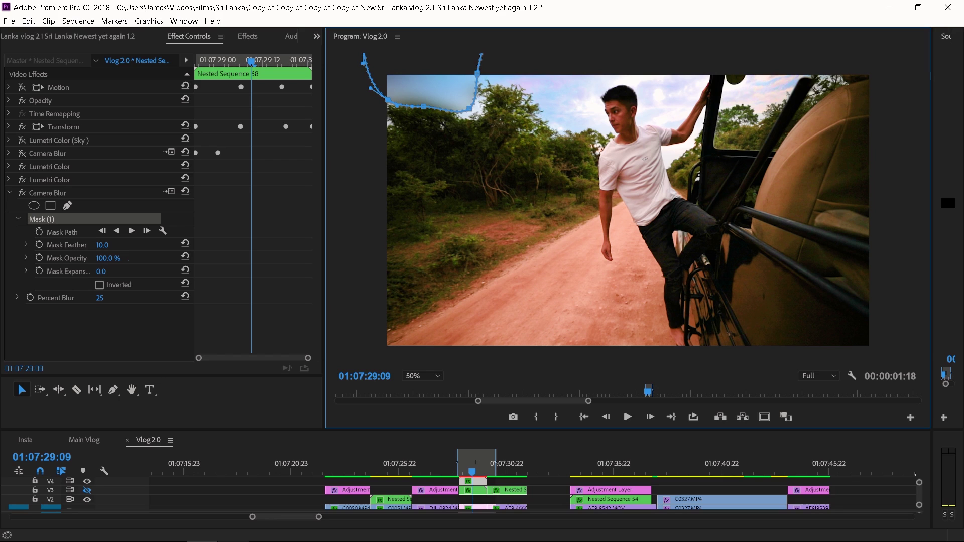
# Soften the sky blur with a mask feather of 150 and a Percent Blur of 10, refining the mask's lower edge
pyautogui.hotkey('shift', '5')
pyautogui.moveTo(102, 245); pyautogui.dragTo(150, 245)
pyautogui.moveTo(427, 93); pyautogui.dragTo(422, 81)
pyautogui.hotkey('shift', '5')
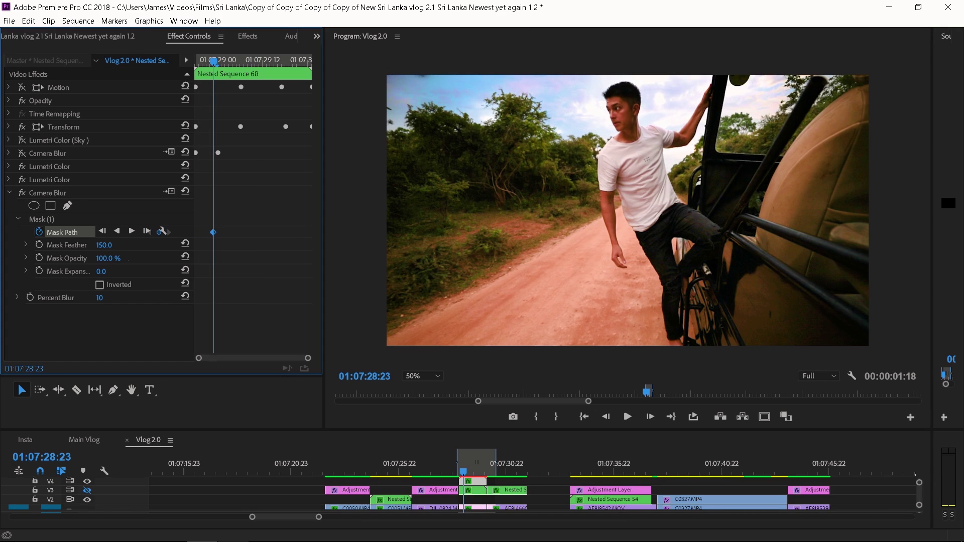
# Go back three frames to 01:07:28:20 for another Mask Path keyframe on the Camera Blur mask
pyautogui.press('Left')
pyautogui.press('Left')
pyautogui.press('Left')
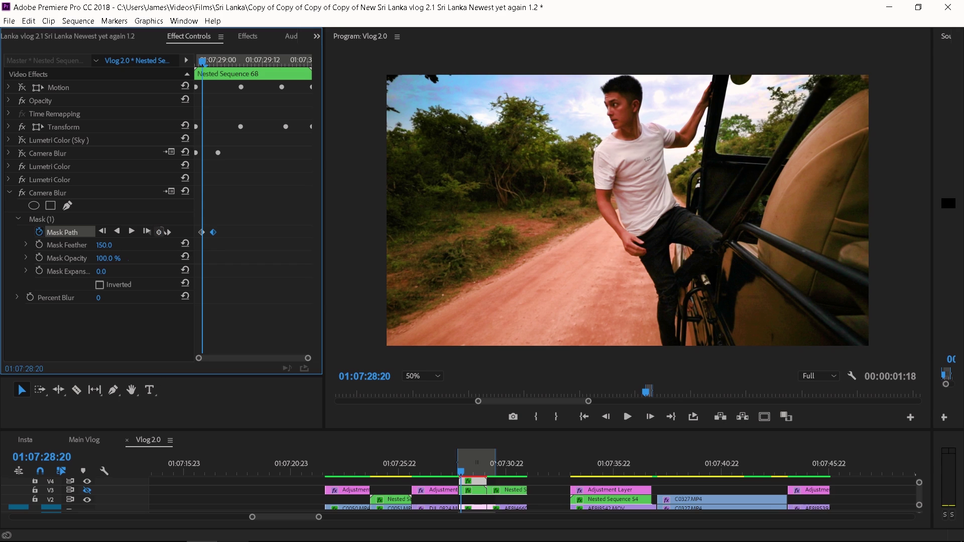
# Play the clip and step back and forth through its middle frames to check the keyframed blur on the sky
pyautogui.press('space')
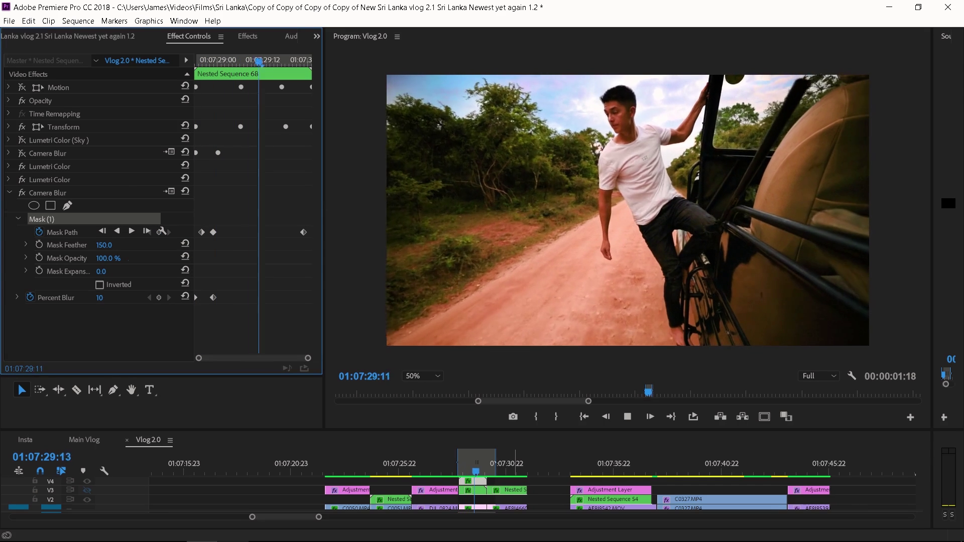
pyautogui.press('space')
pyautogui.moveTo(474, 463)
pyautogui.mouseDown()
pyautogui.moveTo(457, 463)
pyautogui.moveTo(477, 463)
pyautogui.moveTo(467, 463)
pyautogui.mouseUp()
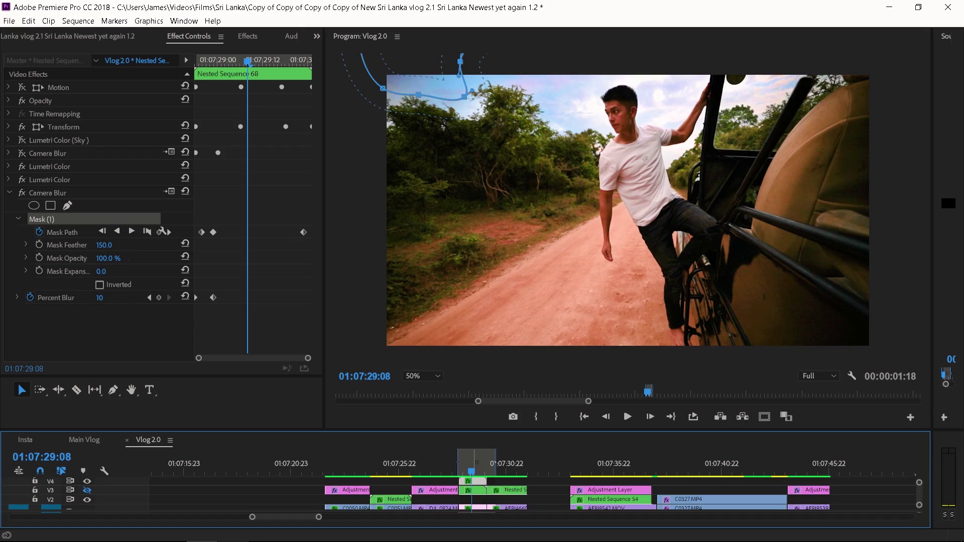
pyautogui.moveTo(471, 471); pyautogui.dragTo(471, 471)
pyautogui.press('Right')
pyautogui.press('Right')
pyautogui.press('Right')
pyautogui.press('Right')
pyautogui.press('Right')
pyautogui.press('Right')
pyautogui.press('Left')
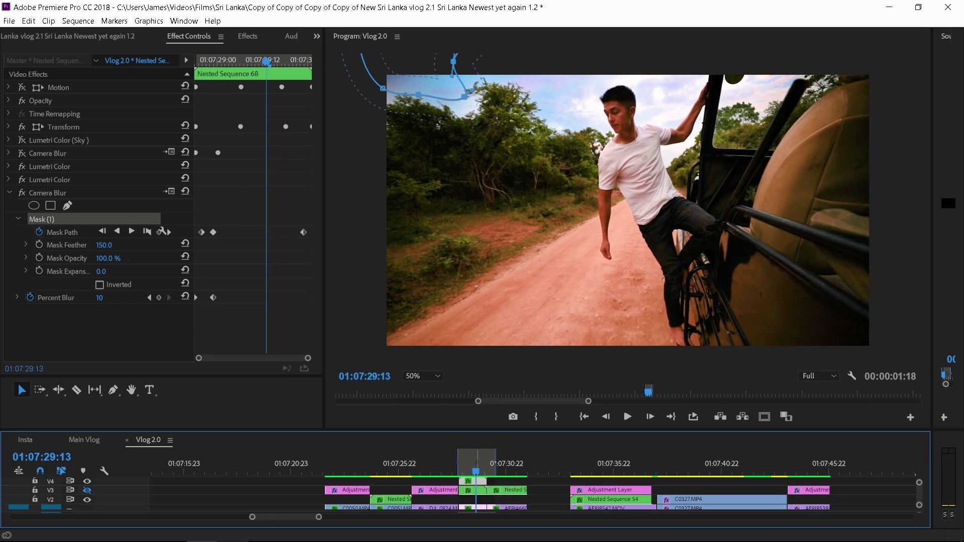
pyautogui.press('j')
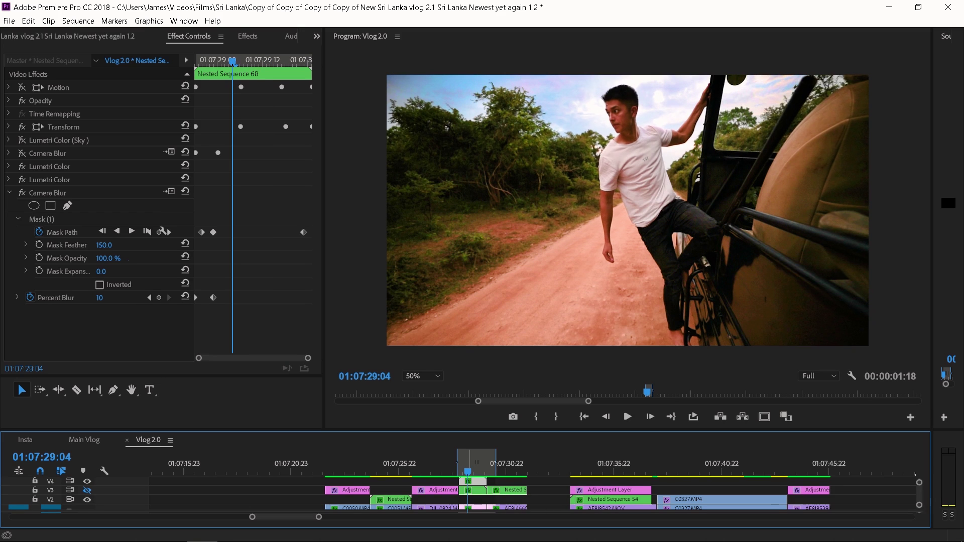
pyautogui.press('Left')
pyautogui.press('Left')
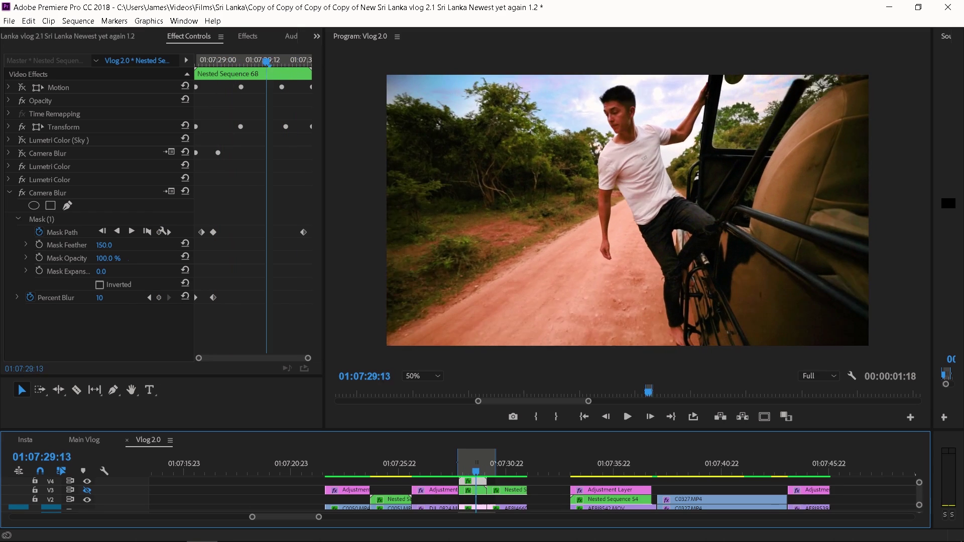